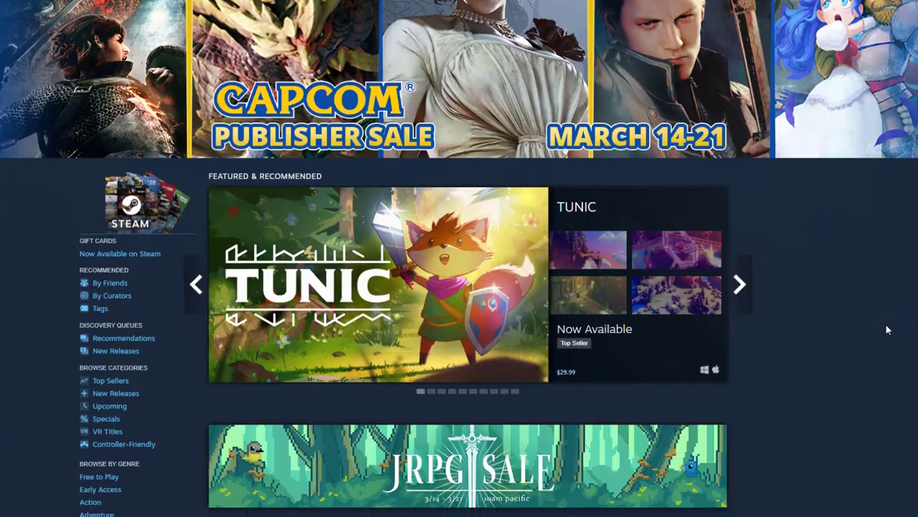
# Scroll the Steam store and advance the Special Offers carousel to its third page
pyautogui.scroll(-6, 887, 329)
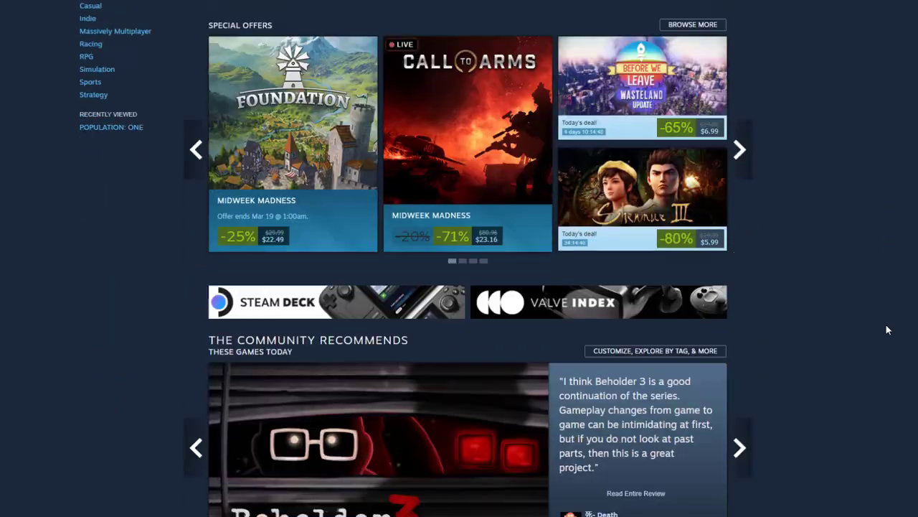
pyautogui.scroll(-6, 886, 329)
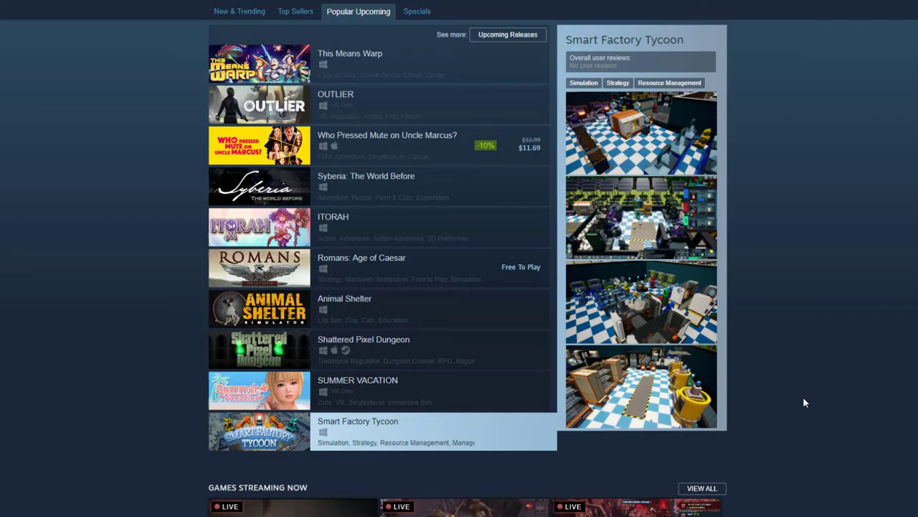
pyautogui.scroll(15, 803, 396)
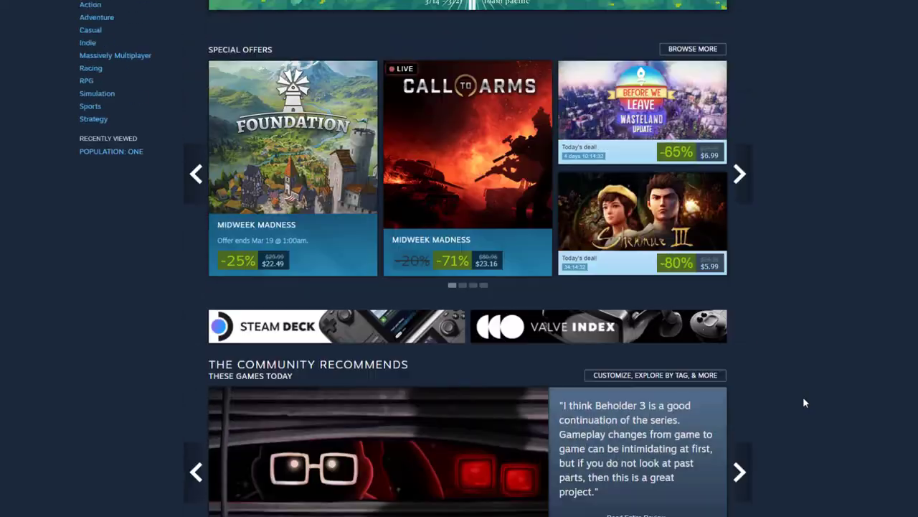
pyautogui.scroll(3, 803, 402)
pyautogui.scroll(-2, 803, 402)
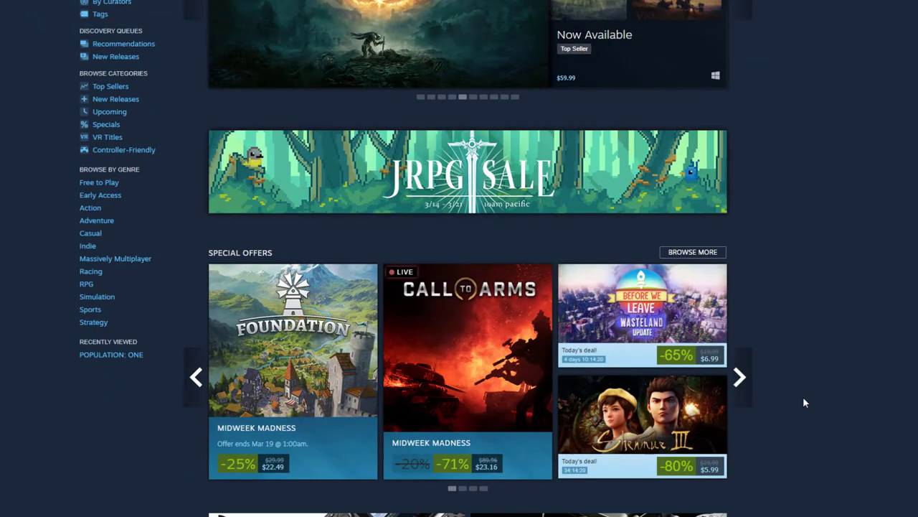
pyautogui.click(739, 376)
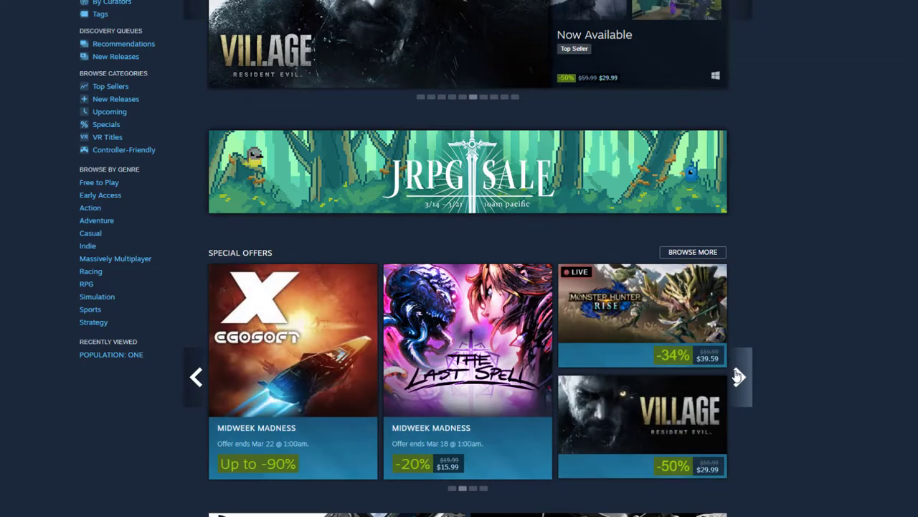
pyautogui.click(739, 376)
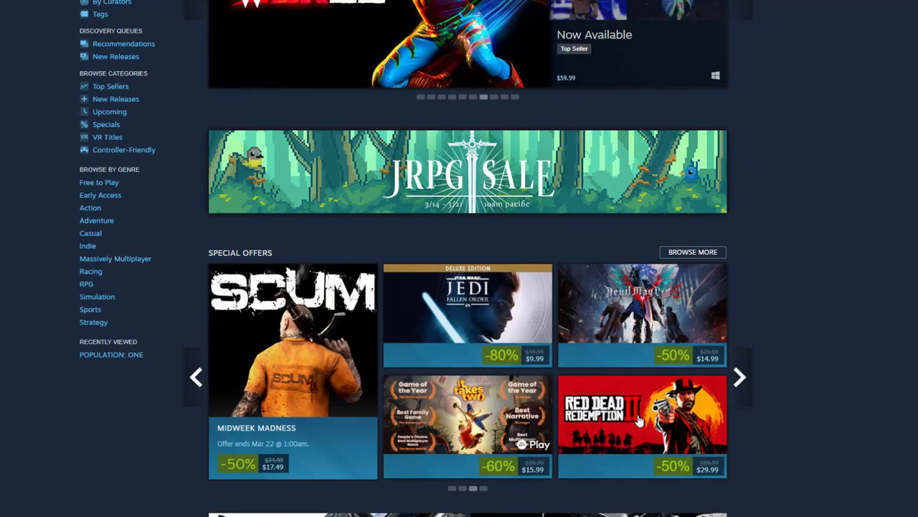
# Open the Red Dead Redemption 2 store page and scroll through it
pyautogui.click(717, 391)
pyautogui.scroll(-2, 804, 374)
pyautogui.scroll(2, 804, 380)
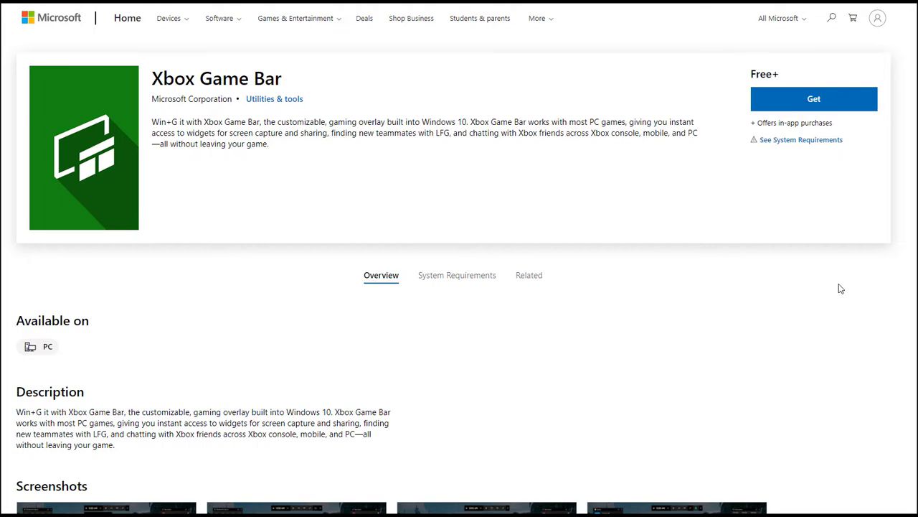
# Show the System Requirements tab on the Xbox Game Bar store page
pyautogui.scroll(-2, 840, 288)
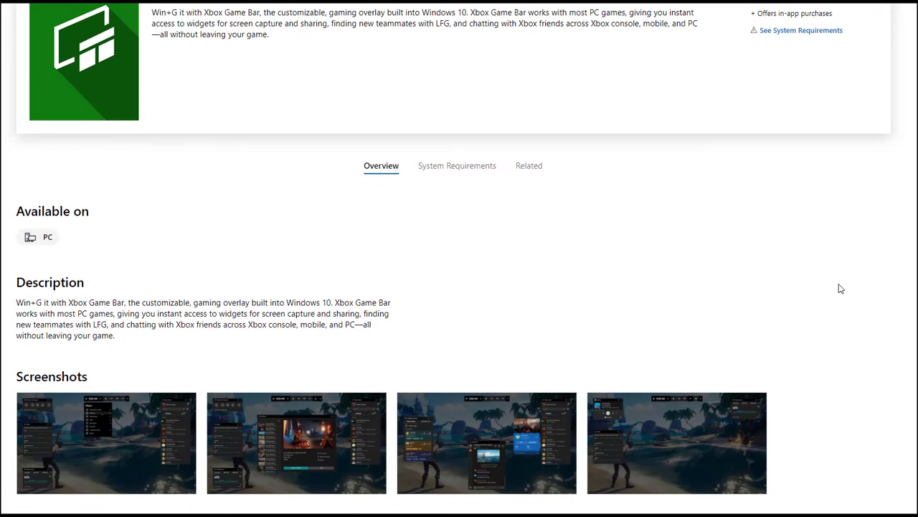
pyautogui.click(478, 169)
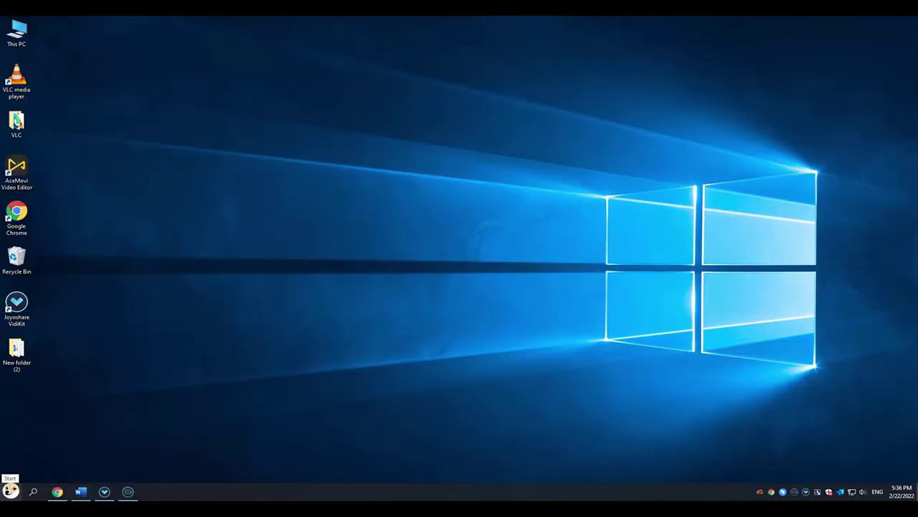
# Switch the Xbox Game Bar toggle to On under Settings > Gaming
pyautogui.click(10, 491)
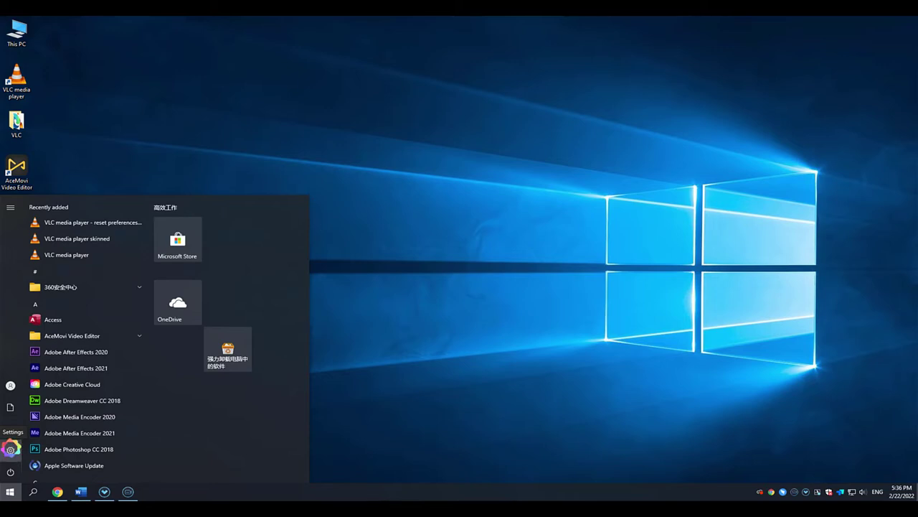
pyautogui.click(10, 448)
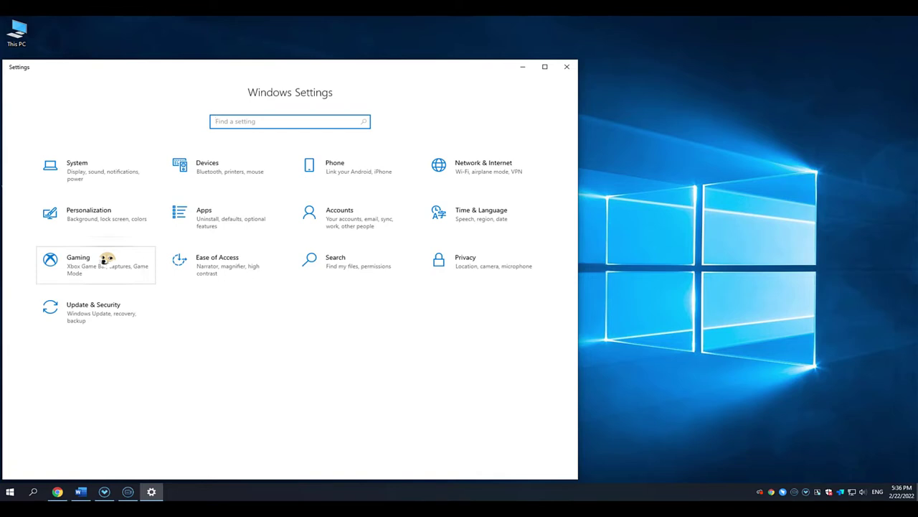
pyautogui.click(106, 257)
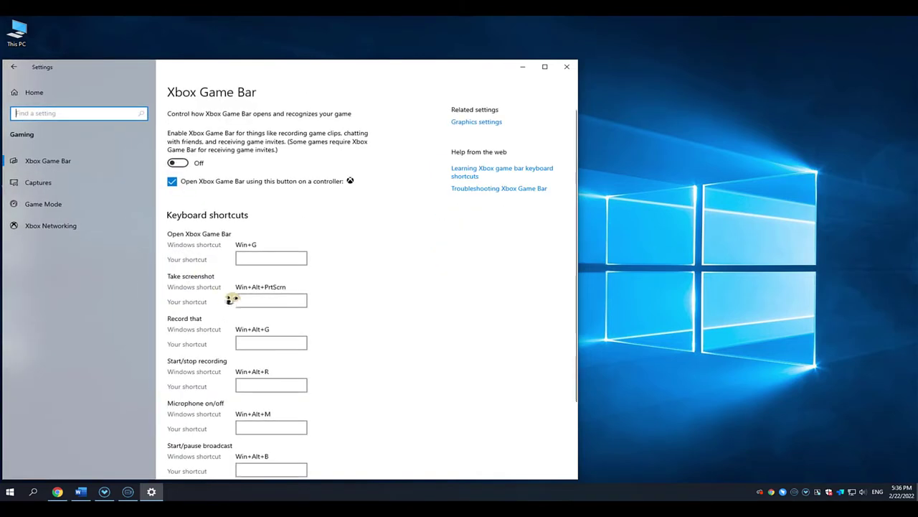
pyautogui.click(172, 162)
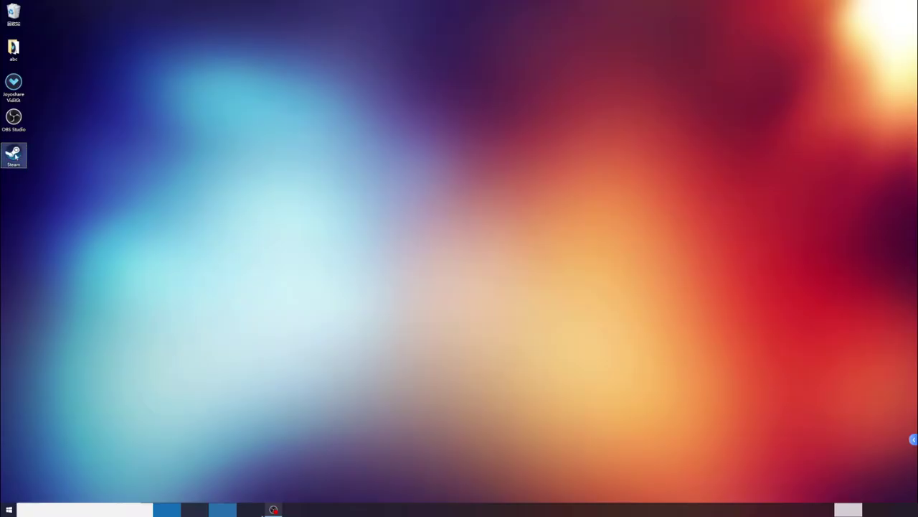
# Start Steam and launch ELDEN RING from the library with PLAY
pyautogui.doubleClick(13, 154)
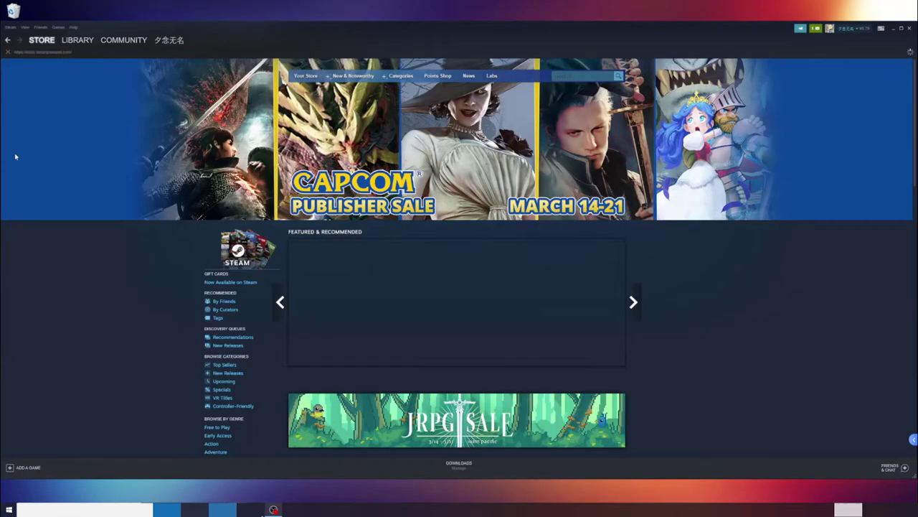
pyautogui.click(78, 40)
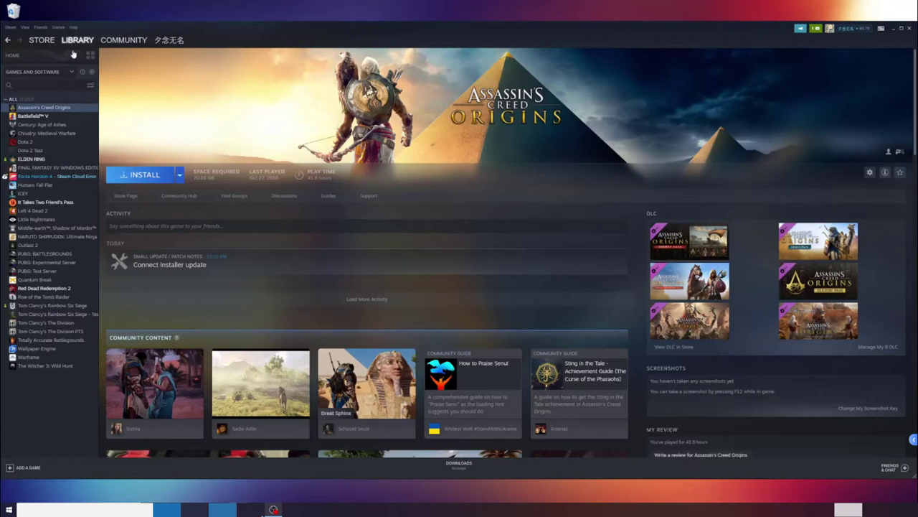
pyautogui.click(30, 159)
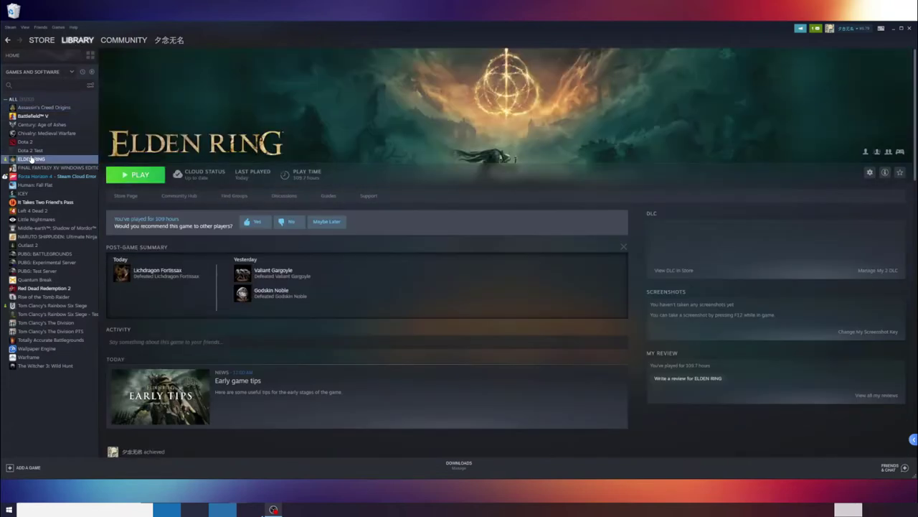
pyautogui.click(140, 175)
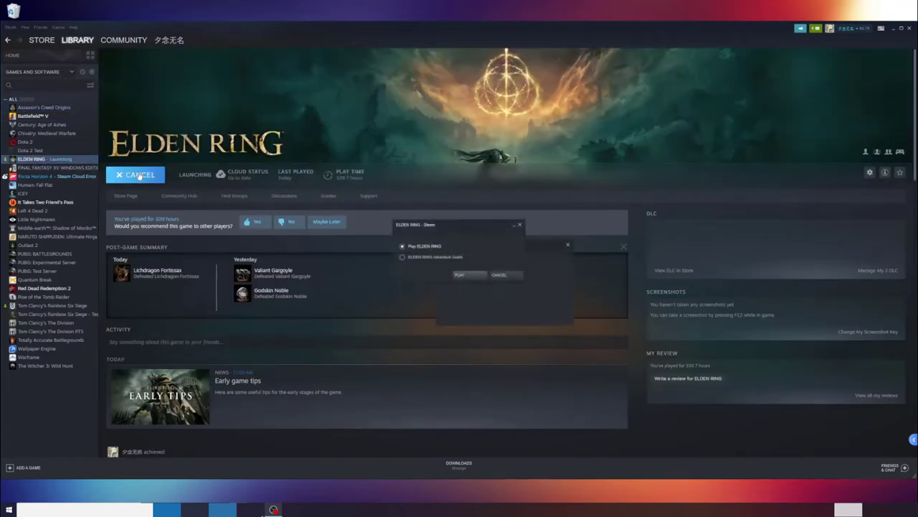
pyautogui.click(459, 276)
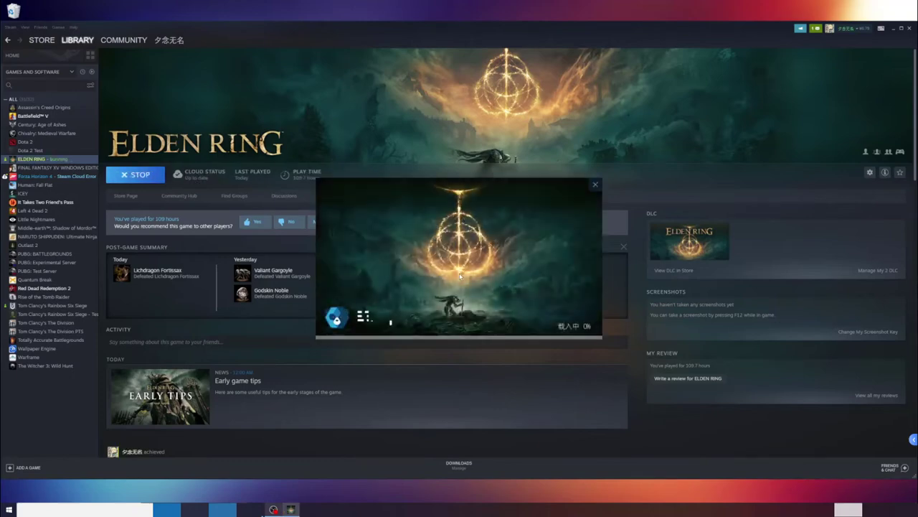
# Minimize Steam and get past the title screen and multiplayer notice
pyautogui.click(892, 29)
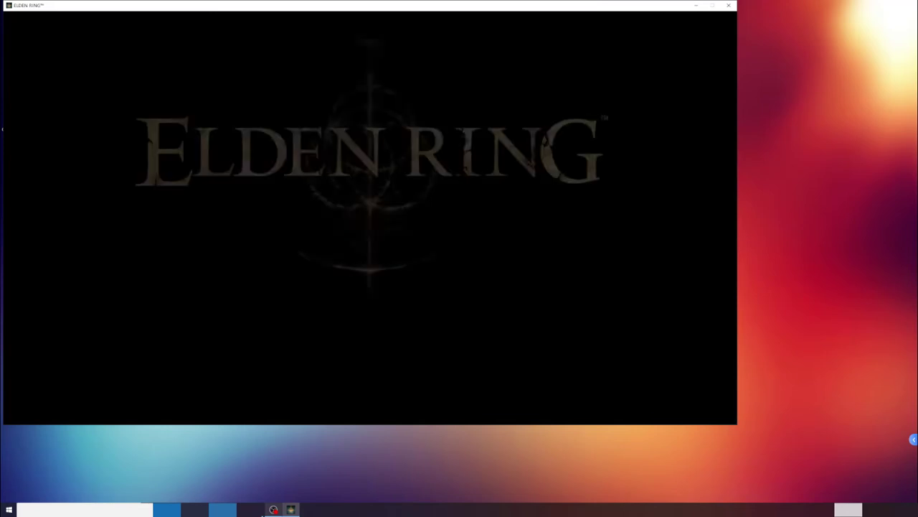
pyautogui.press('Return')
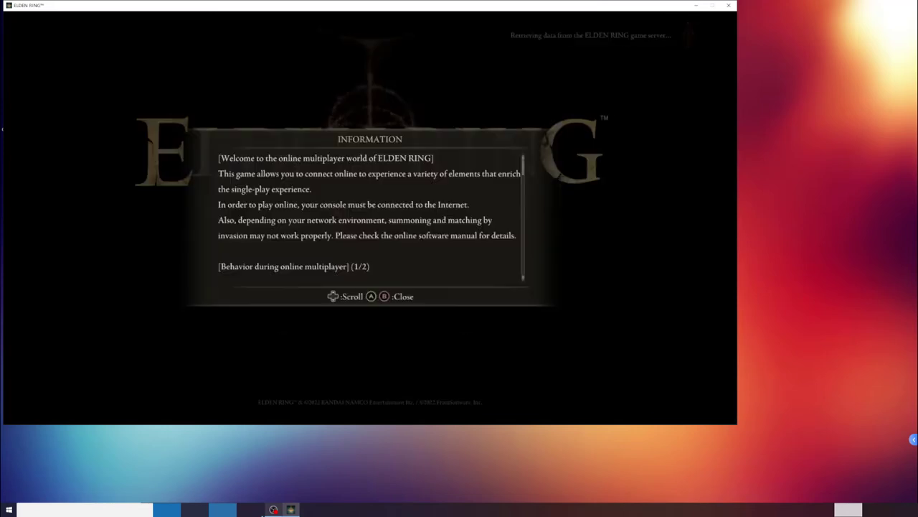
pyautogui.press('Return')
pyautogui.press('Return')
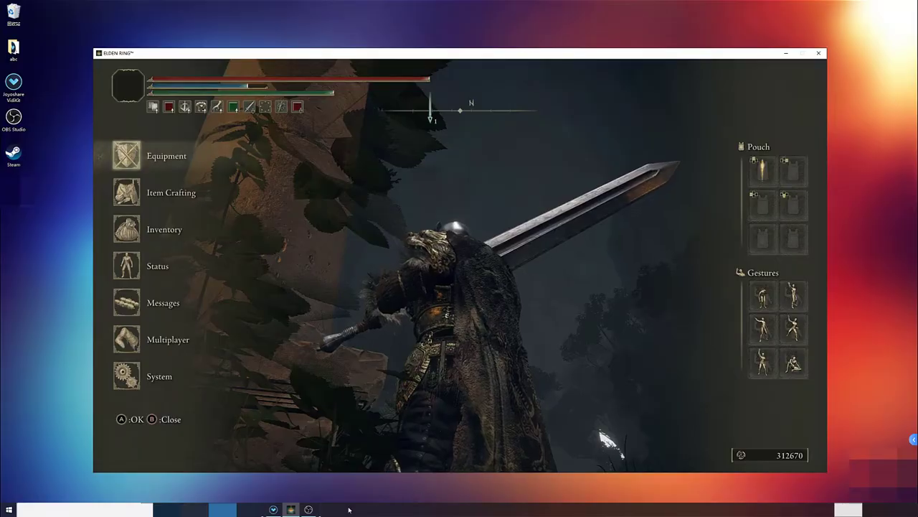
# Add a Display Capture source of Display 1 (2560x1440) in OBS and start recording
pyautogui.click(309, 510)
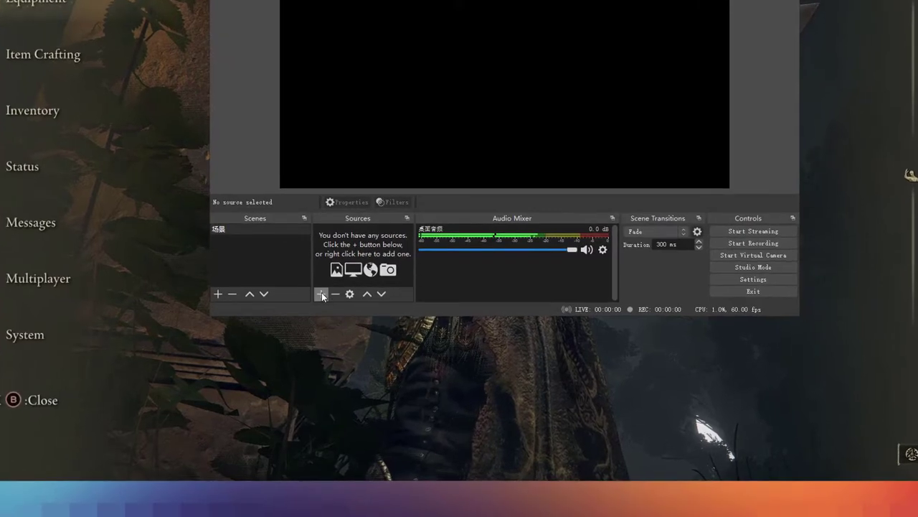
pyautogui.click(353, 350)
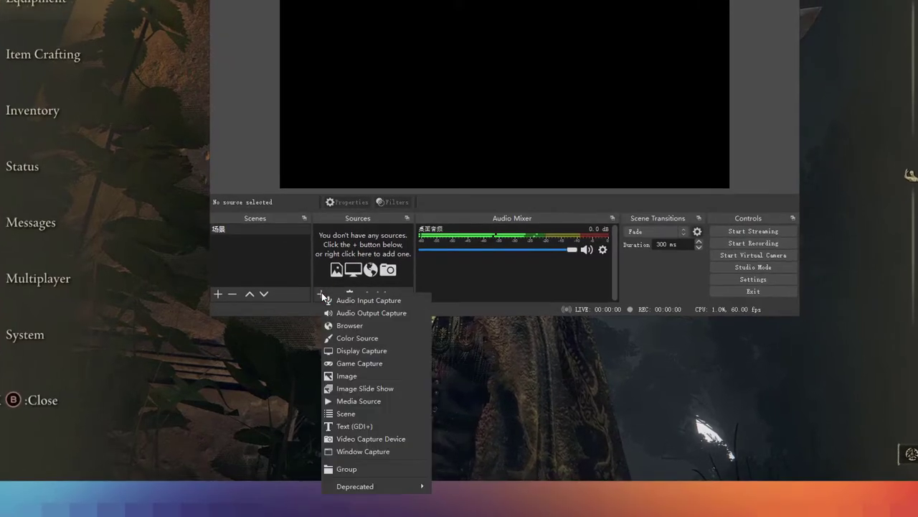
pyautogui.click(370, 350)
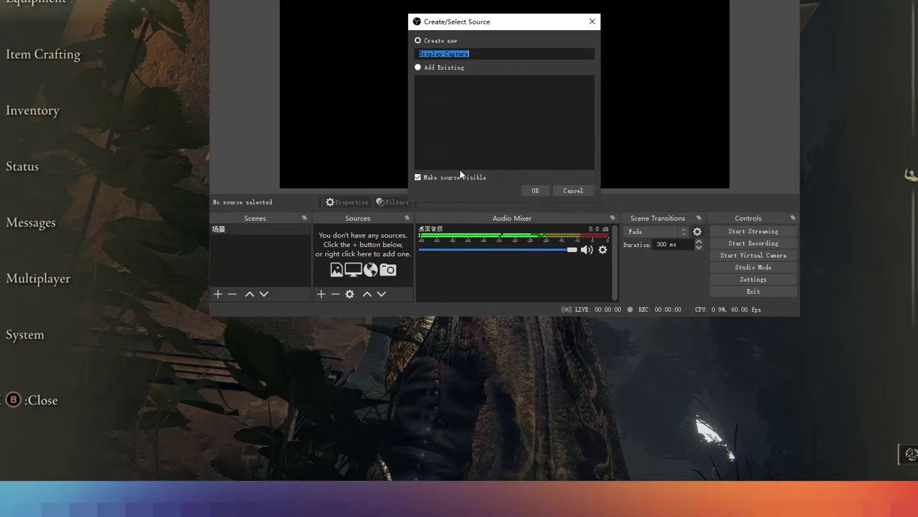
pyautogui.click(534, 190)
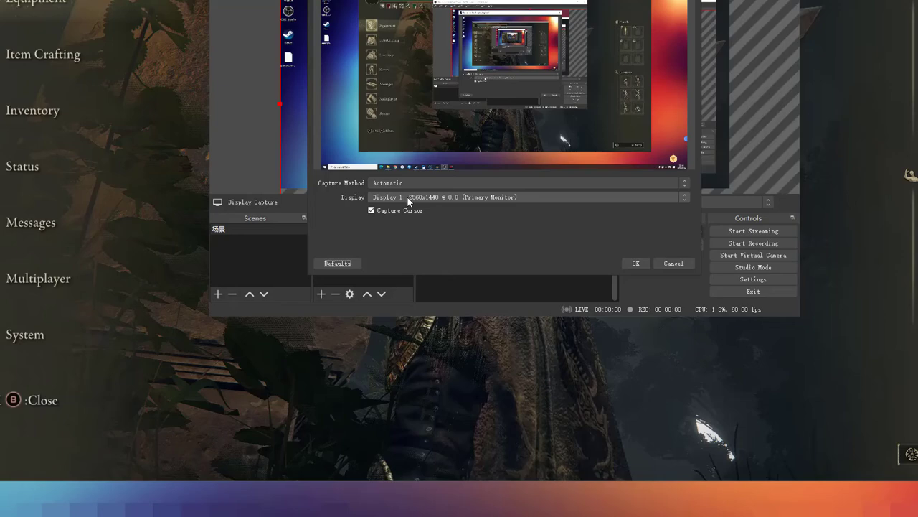
pyautogui.click(638, 261)
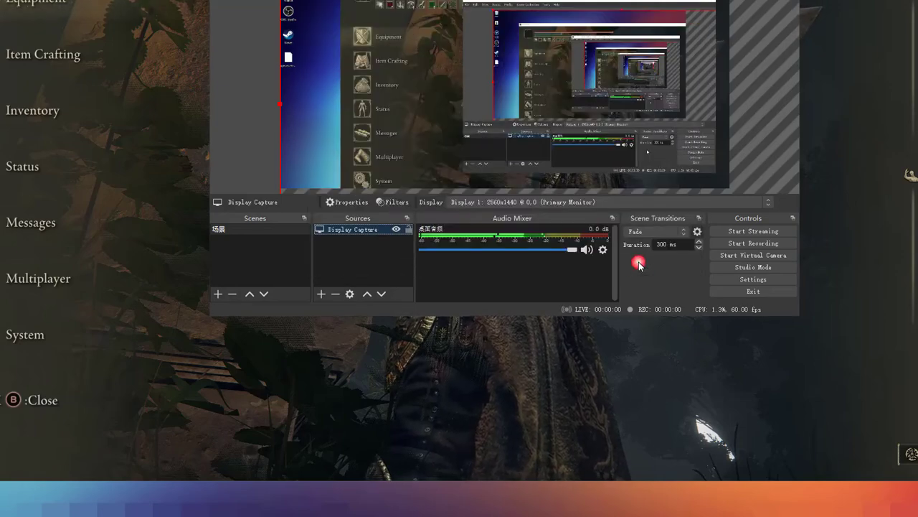
pyautogui.click(754, 244)
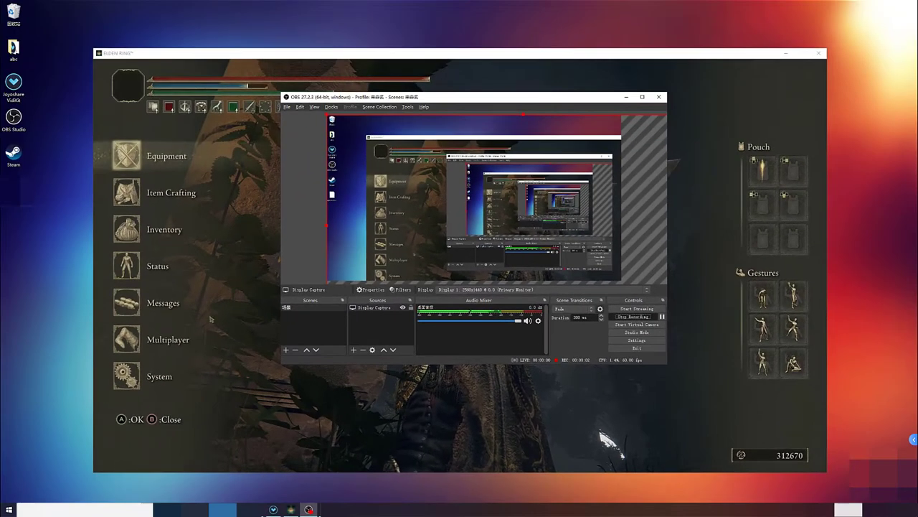
# Return to ELDEN RING, close its menu, play a stretch, then reopen the menu
pyautogui.click(211, 319)
pyautogui.press('Escape')
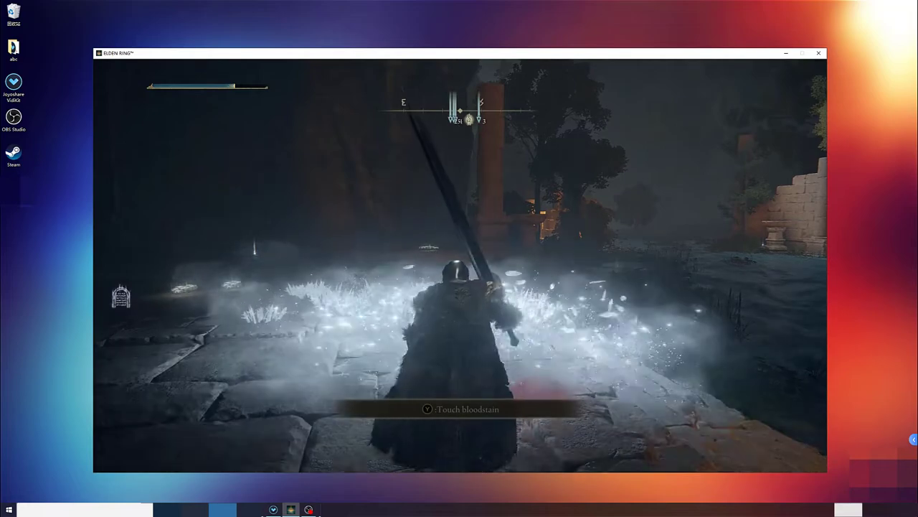
pyautogui.press('Escape')
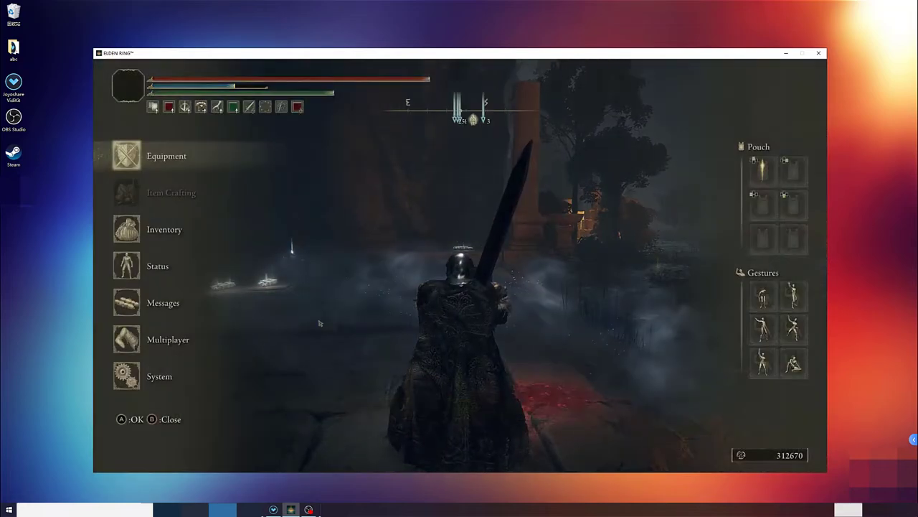
# Switch to OBS Studio and stop the recording to save the MP4
pyautogui.click(312, 508)
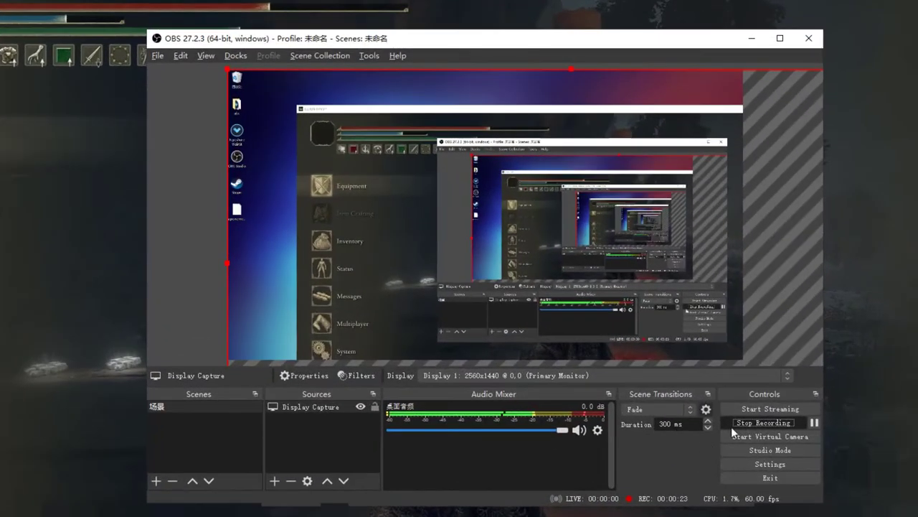
pyautogui.click(749, 423)
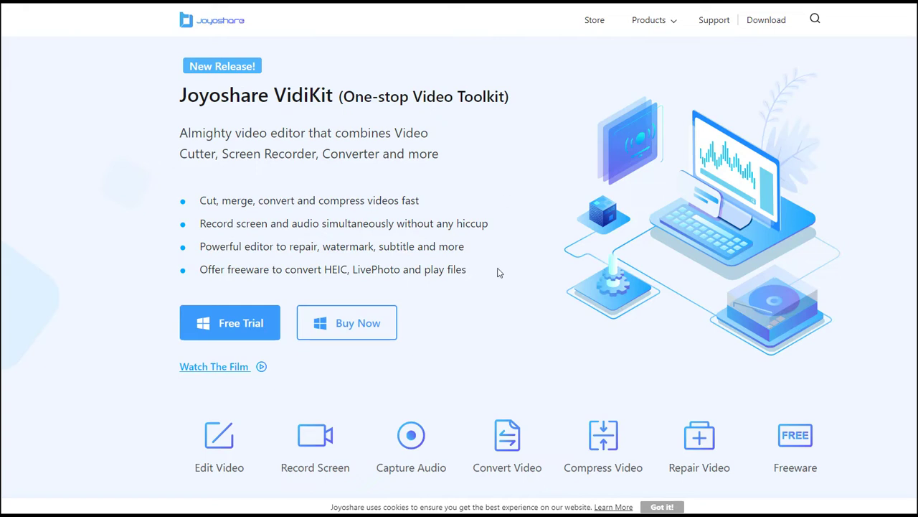
# Reveal the Windows and Mac download options under VidiKit's Free Trial button
pyautogui.moveTo(239, 324)
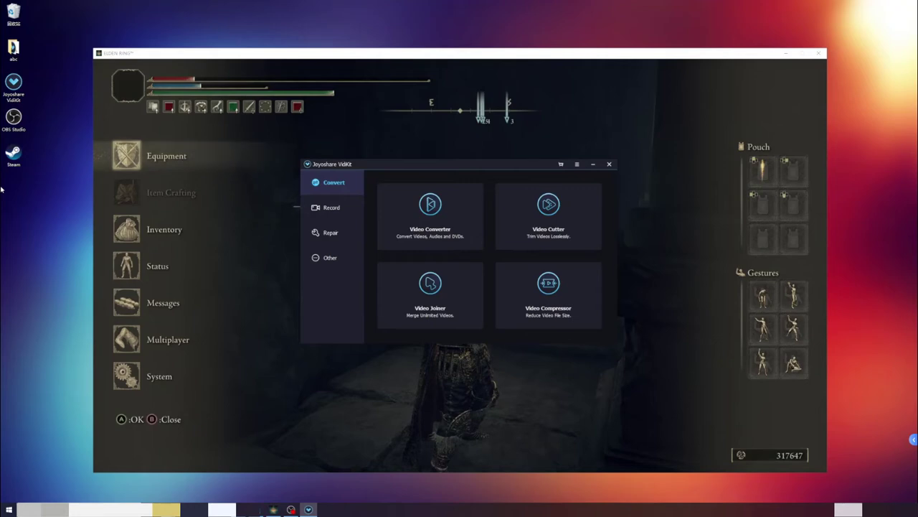
# Open Record > Screen Recorder, fit capture to the ELDEN RING window (2034×1132), enable System Audio
pyautogui.click(334, 208)
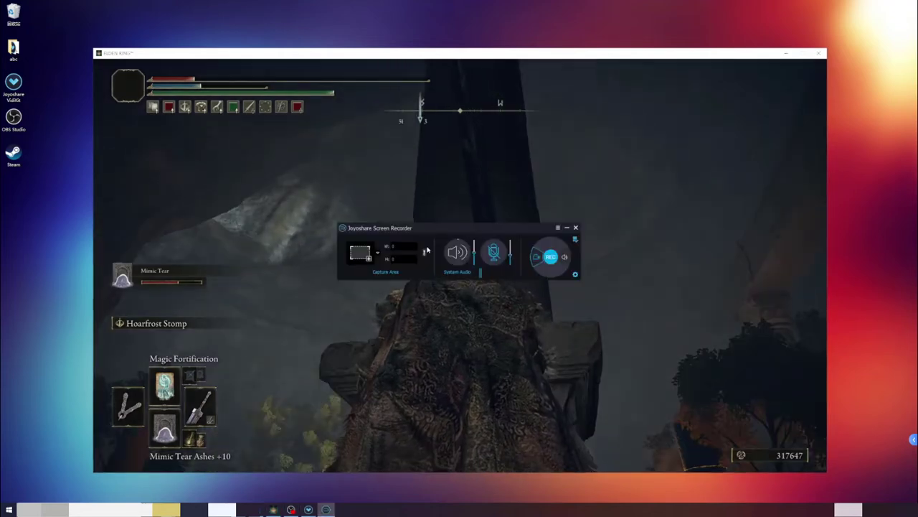
pyautogui.click(361, 254)
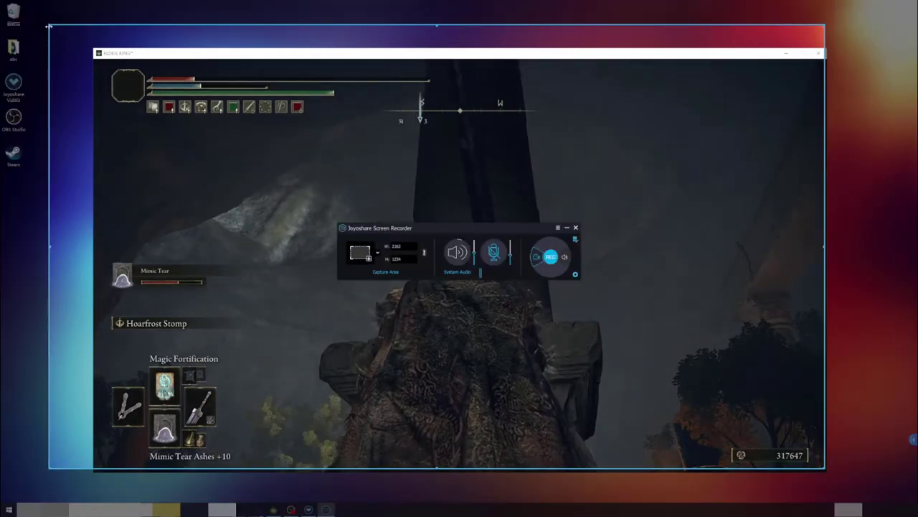
pyautogui.click(435, 249)
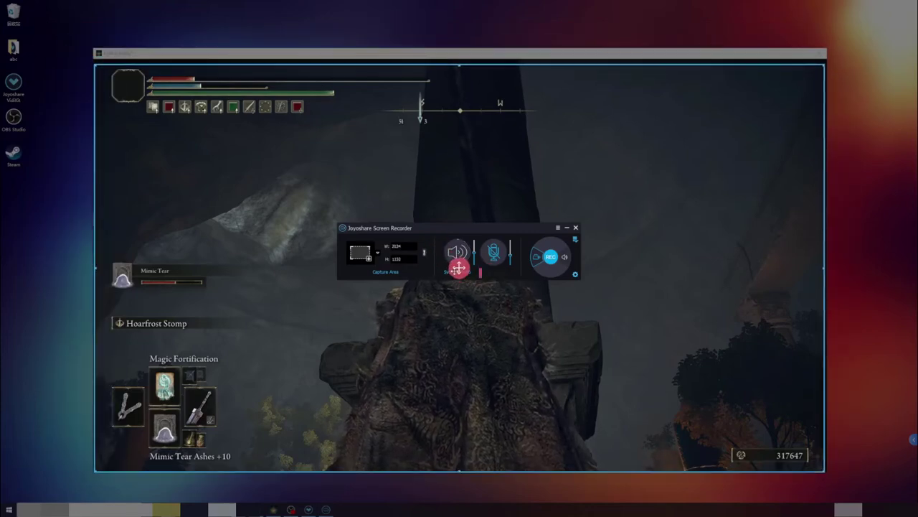
pyautogui.click(458, 259)
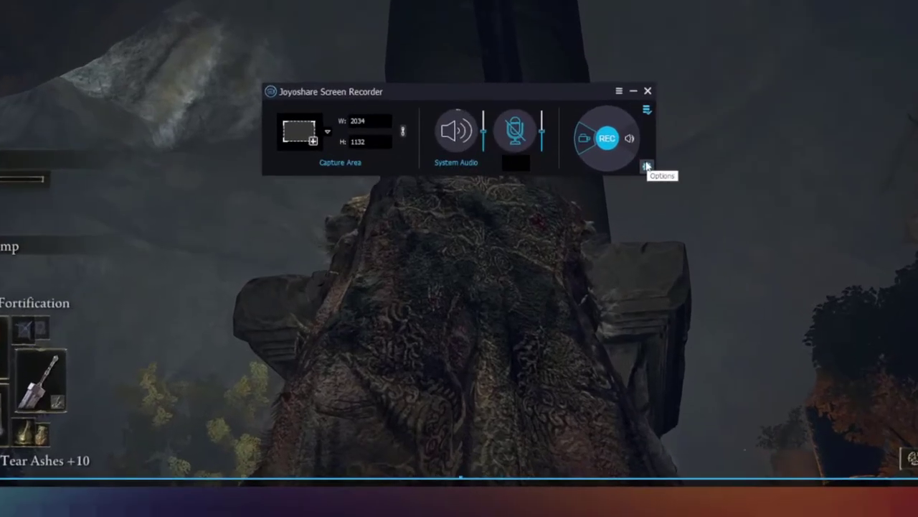
# Open the recording options' Format list and browse the Web, HD and Device format tabs
pyautogui.click(575, 274)
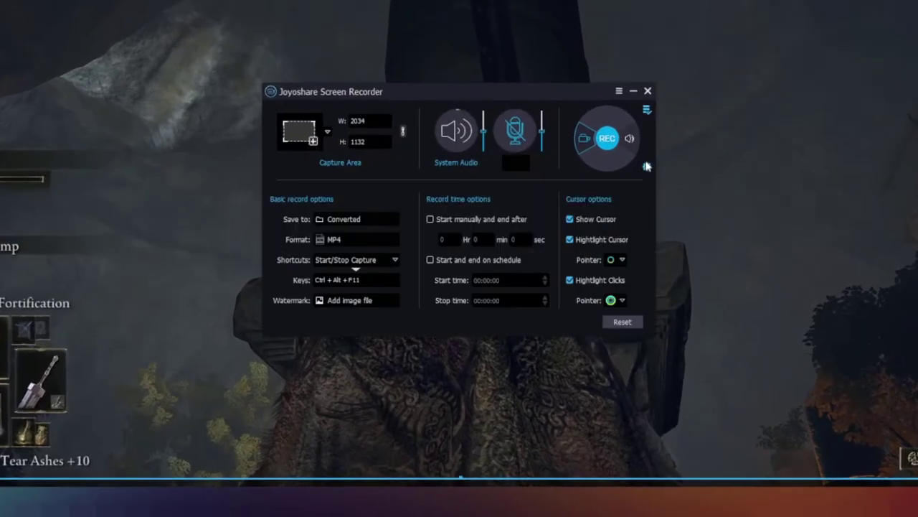
pyautogui.click(348, 238)
pyautogui.scroll(-2, 531, 179)
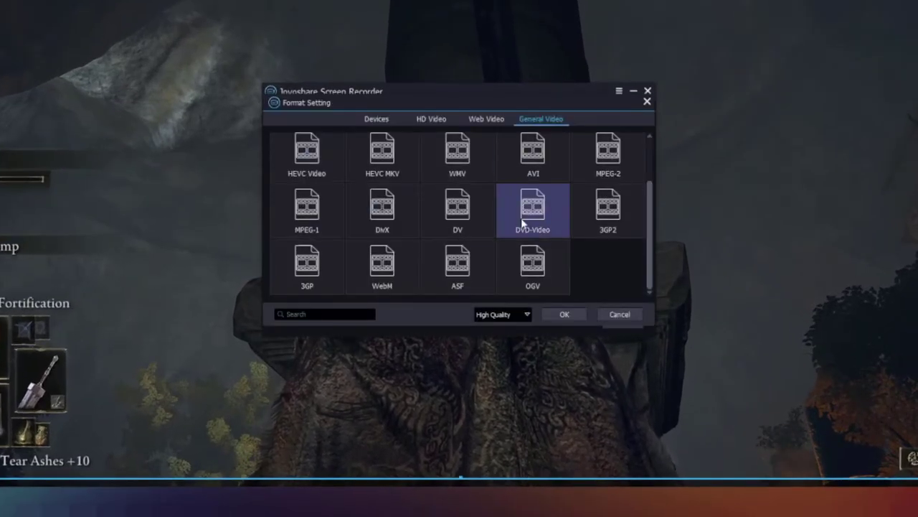
pyautogui.scroll(2, 531, 208)
pyautogui.click(485, 118)
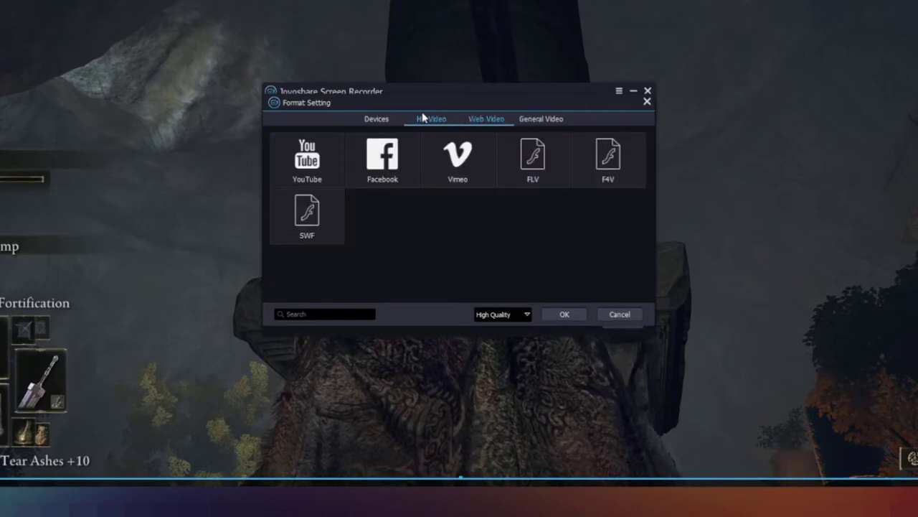
pyautogui.click(431, 118)
pyautogui.click(380, 120)
pyautogui.click(541, 119)
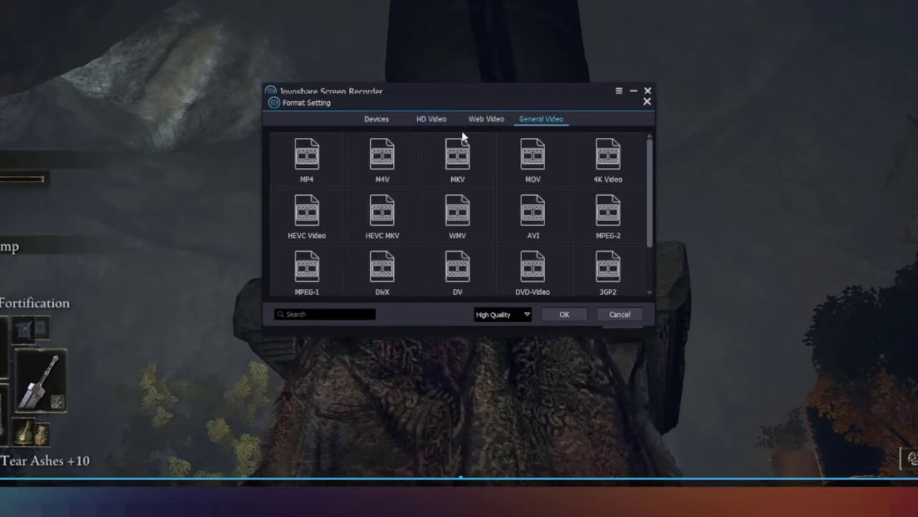
# Check MP4's codec, resolution, frame rate, bit rate and quality lists, leaving all on Auto, and confirm MP4
pyautogui.click(338, 138)
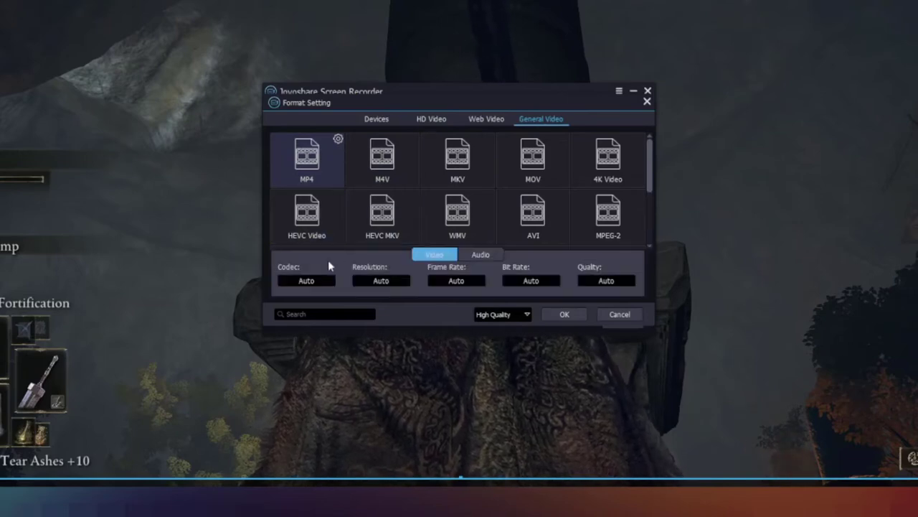
pyautogui.click(315, 280)
pyautogui.click(380, 285)
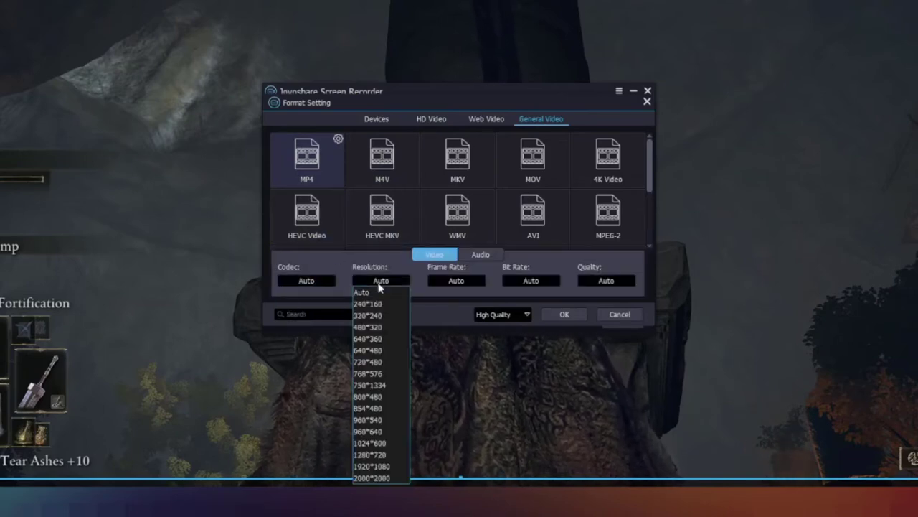
pyautogui.click(445, 282)
pyautogui.click(535, 285)
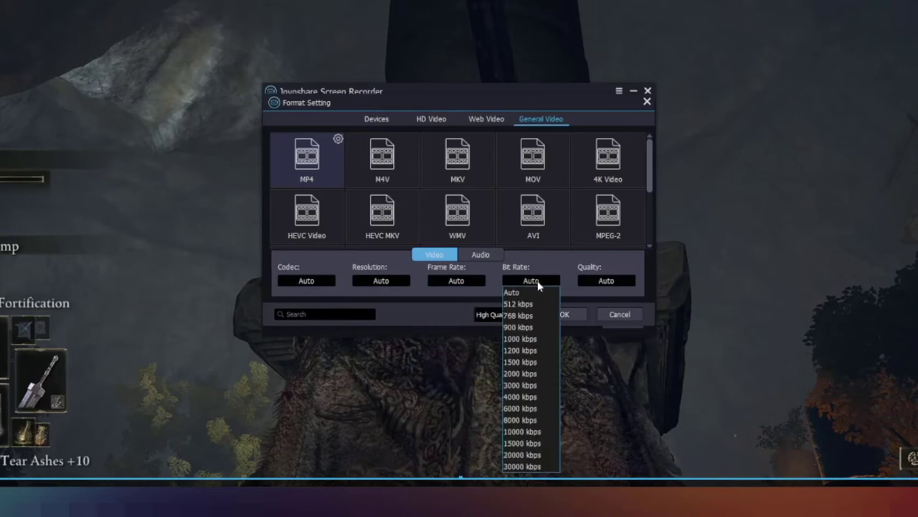
pyautogui.click(600, 282)
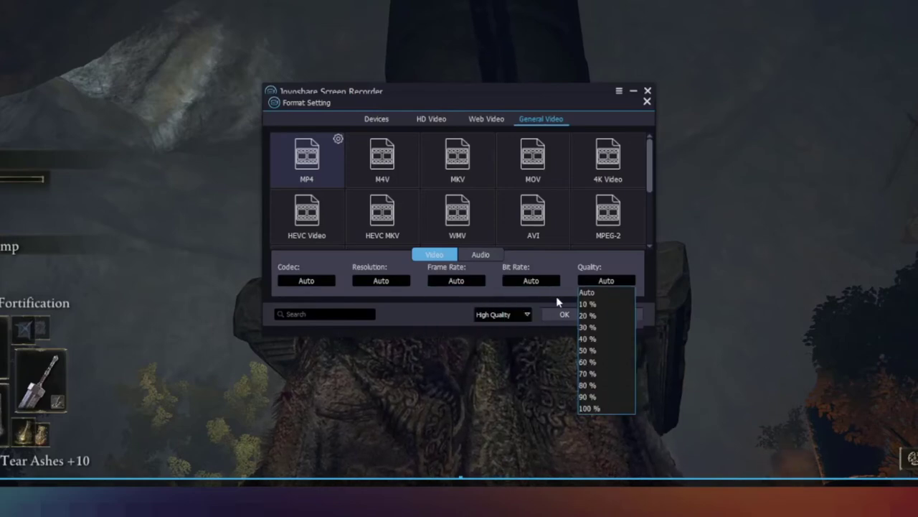
pyautogui.click(561, 314)
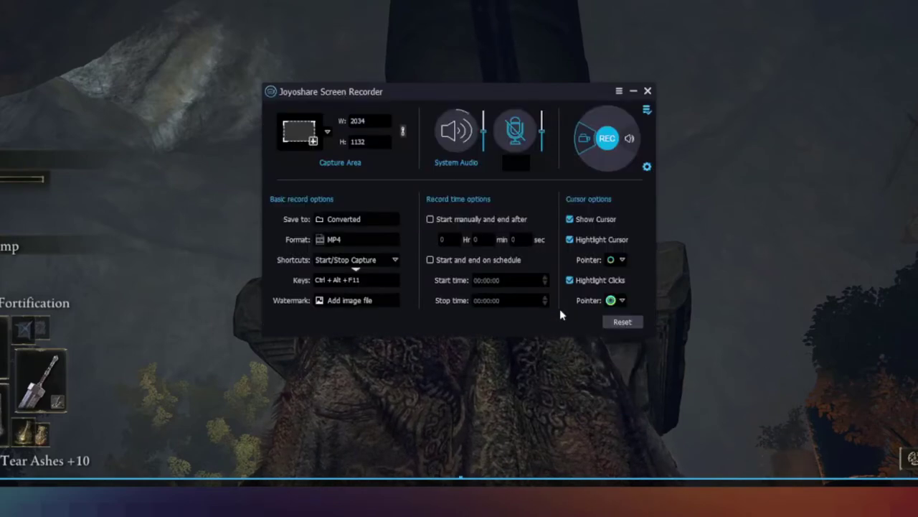
# Start recording Elden Ring, drink a Flask of Crimson Tears, and walk to the water's edge
pyautogui.click(609, 141)
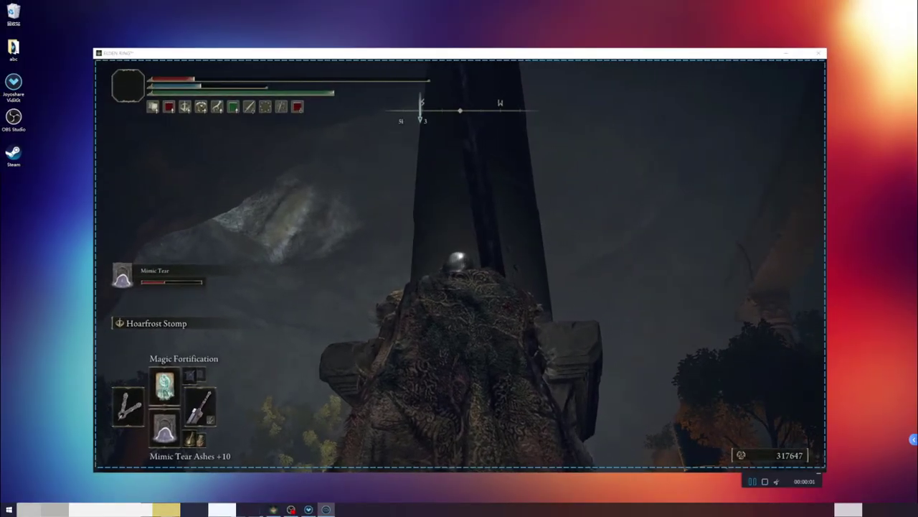
pyautogui.press('Down')
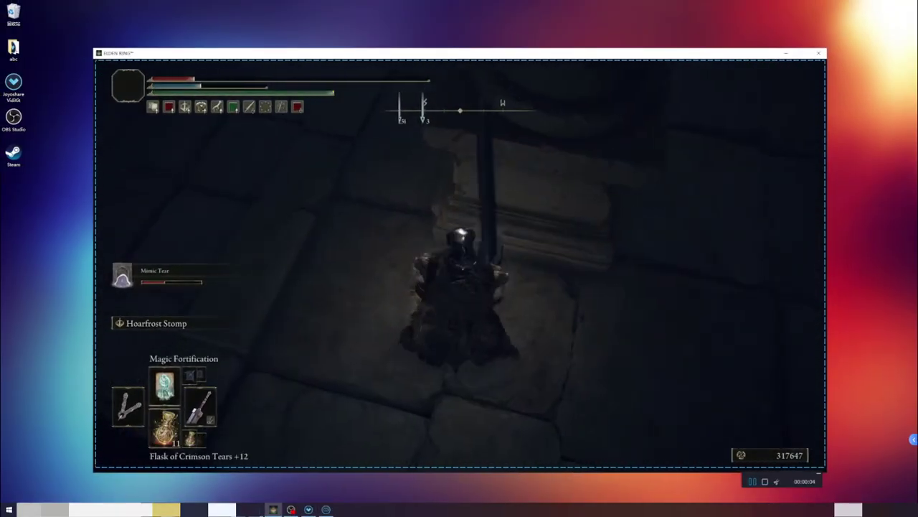
pyautogui.press('r')
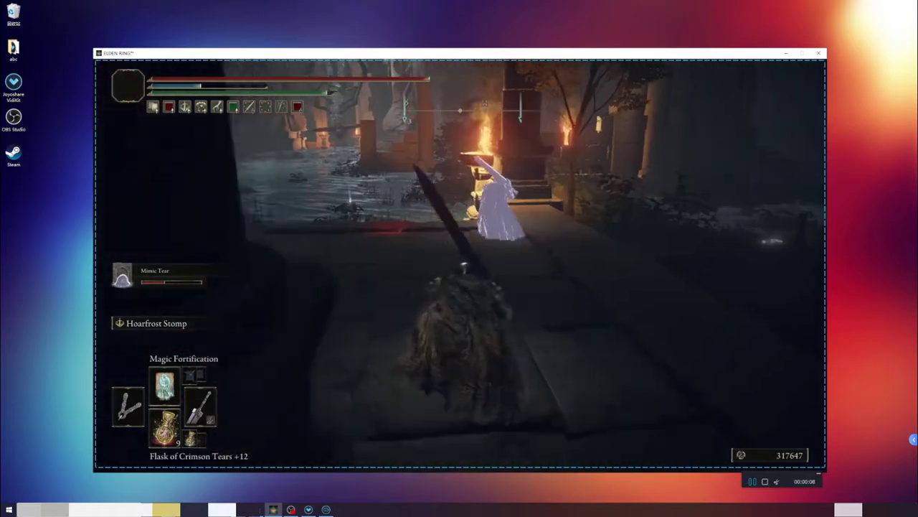
pyautogui.press('w')
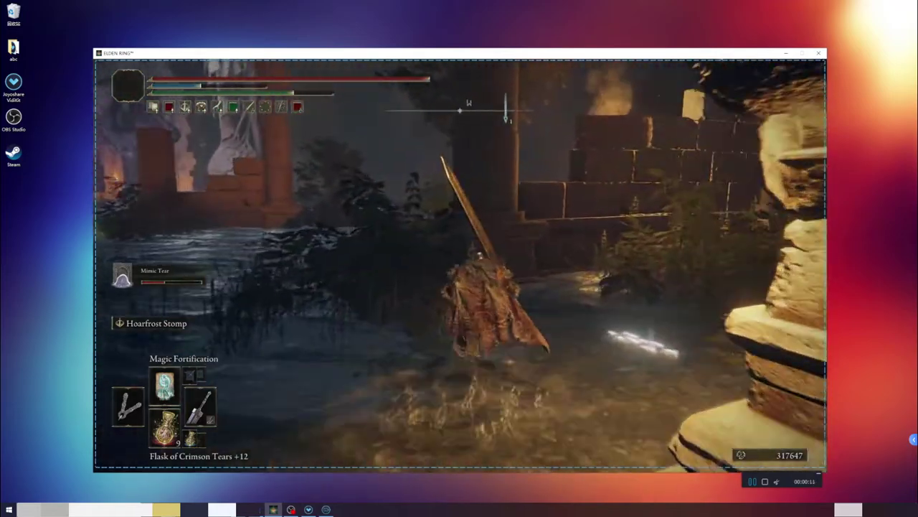
pyautogui.press('w')
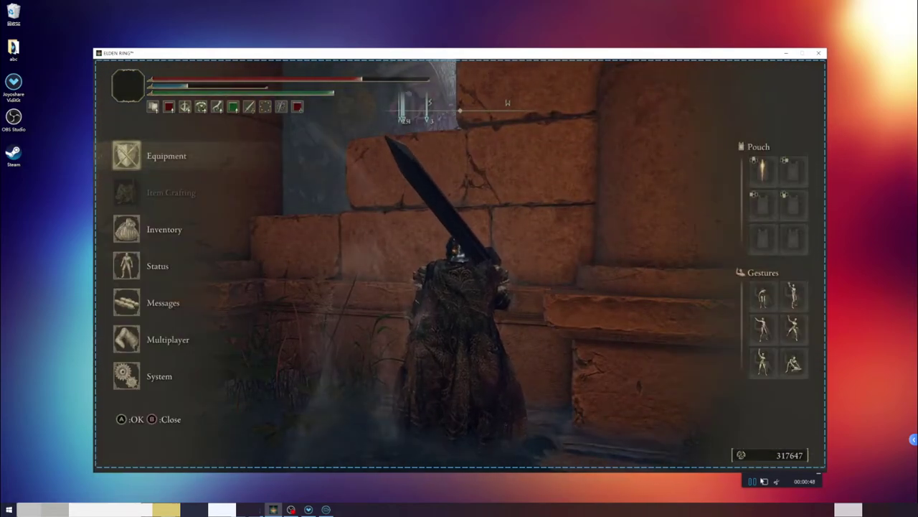
# Stop the recording and preview the new gameplay MP4 in the History list
pyautogui.click(765, 483)
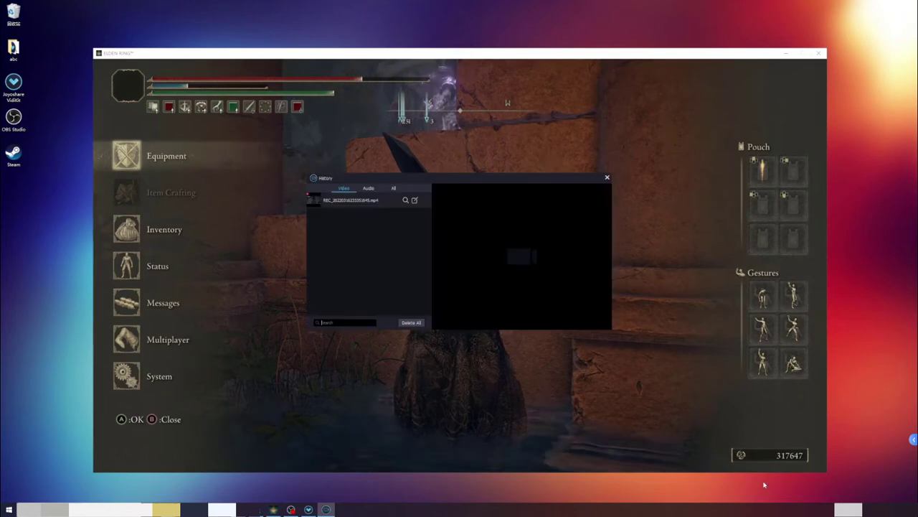
pyautogui.moveTo(371, 203)
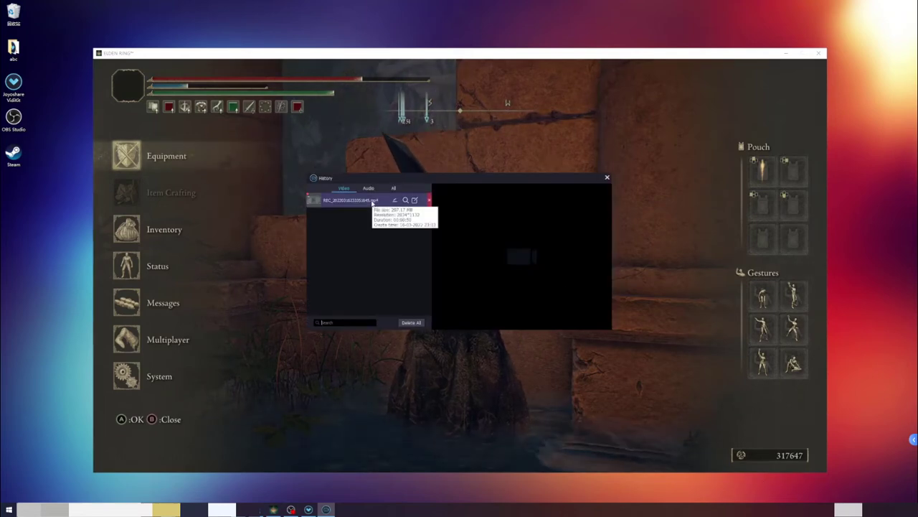
pyautogui.click(371, 202)
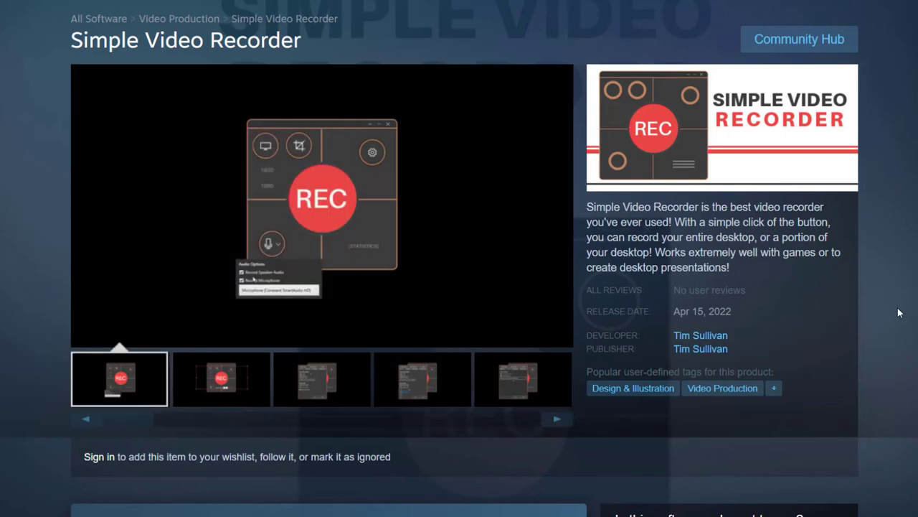
# Scroll through the Simple Video Recorder store page to review its content
pyautogui.scroll(-2, 898, 313)
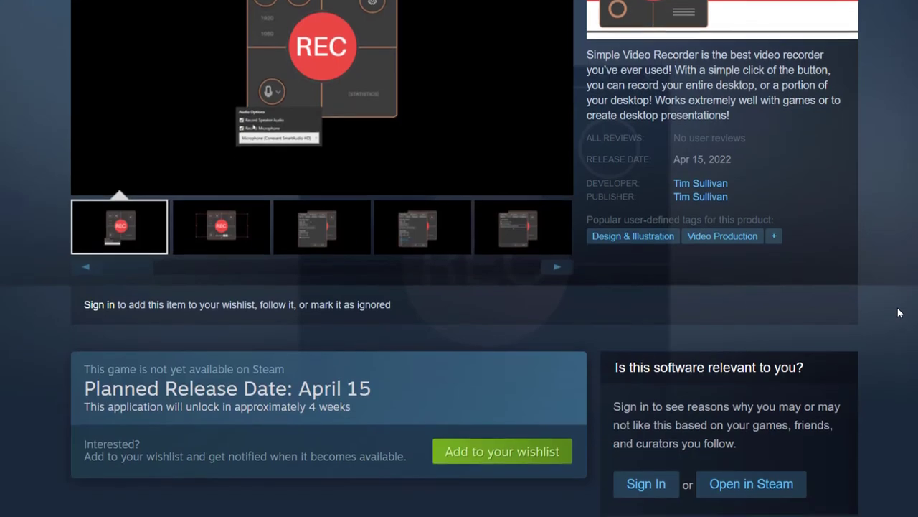
pyautogui.scroll(-2, 899, 313)
pyautogui.scroll(-2, 899, 313)
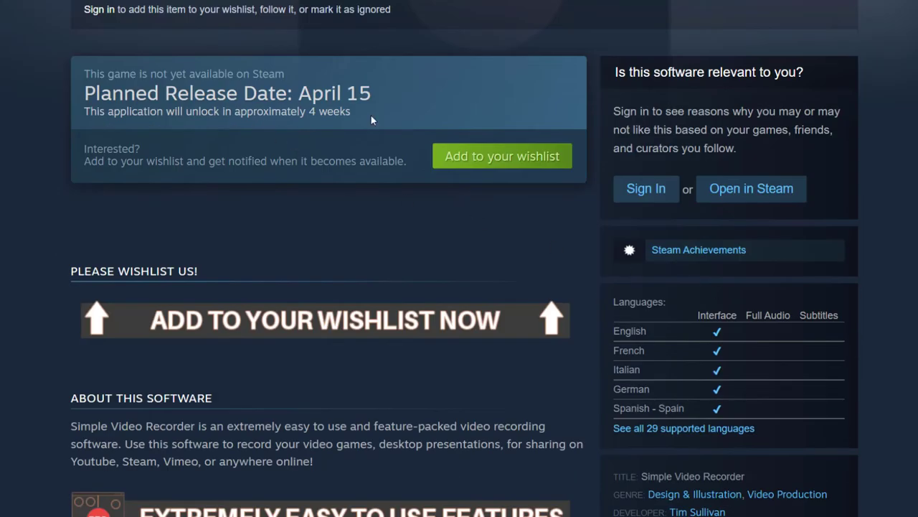
pyautogui.scroll(-6, 386, 121)
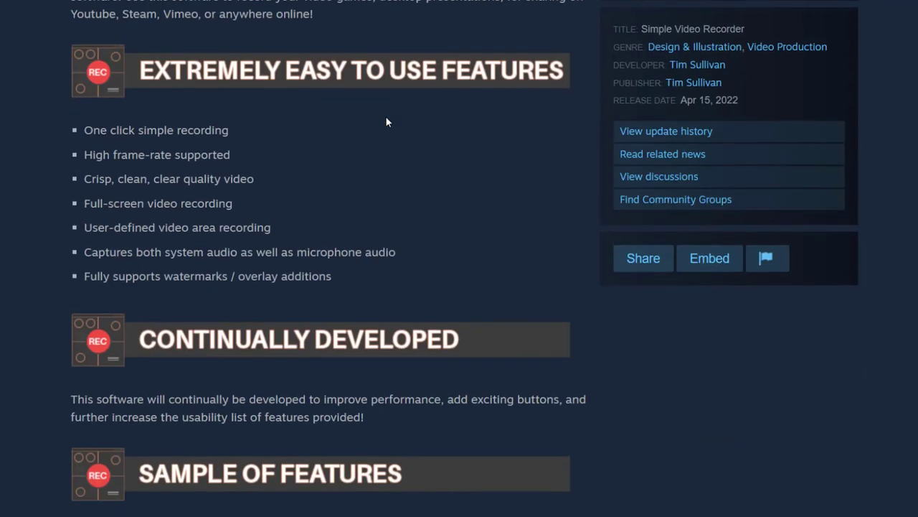
pyautogui.scroll(-2, 386, 118)
pyautogui.scroll(4, 386, 118)
pyautogui.scroll(10, 386, 120)
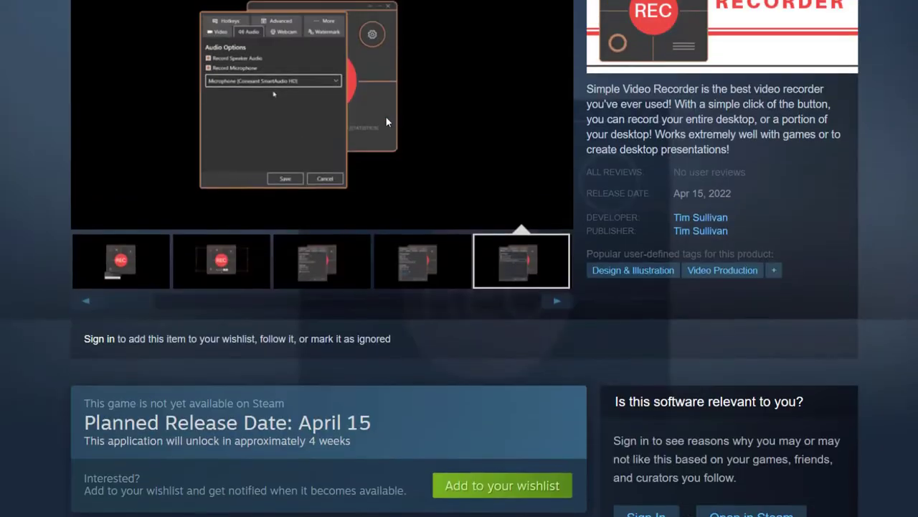
pyautogui.scroll(-1, 119, 420)
# View the first screenshot full size, page through all 8, then close the viewer
pyautogui.click(126, 382)
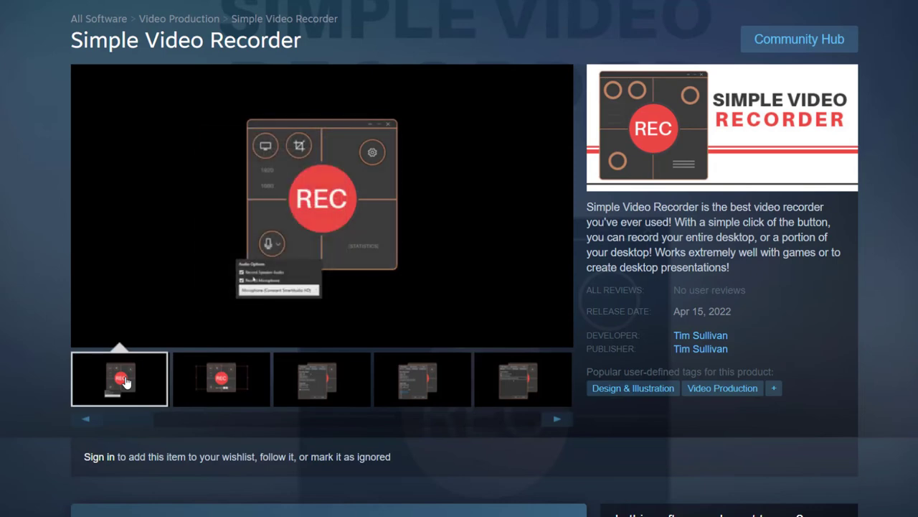
pyautogui.click(279, 227)
pyautogui.click(758, 455)
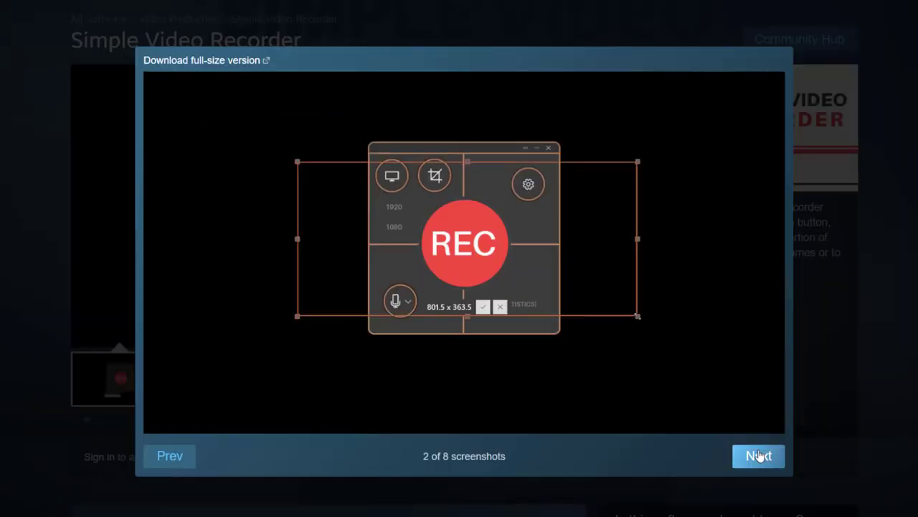
pyautogui.click(759, 455)
pyautogui.click(759, 456)
pyautogui.click(759, 457)
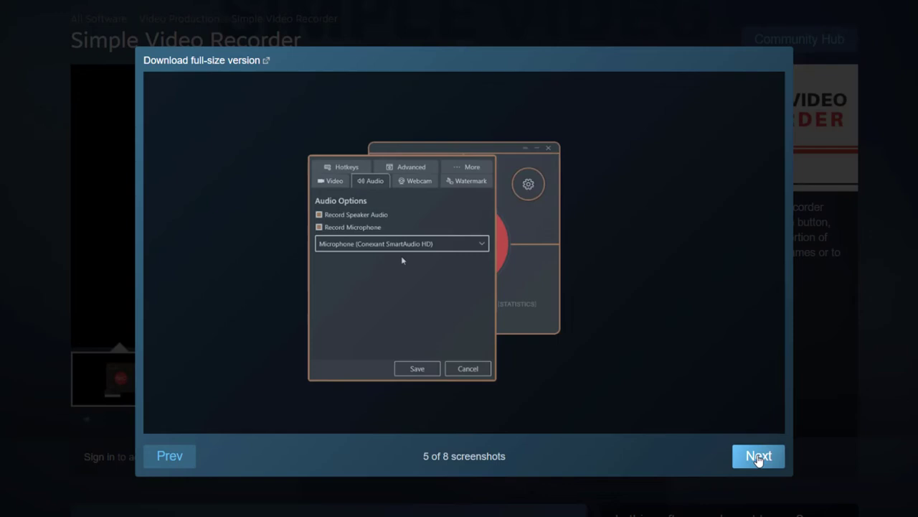
pyautogui.click(758, 457)
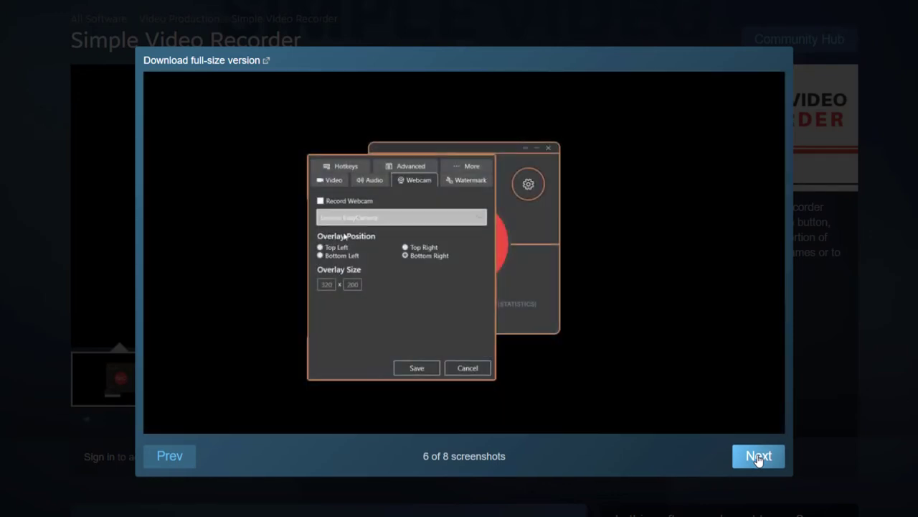
pyautogui.click(758, 457)
pyautogui.click(759, 457)
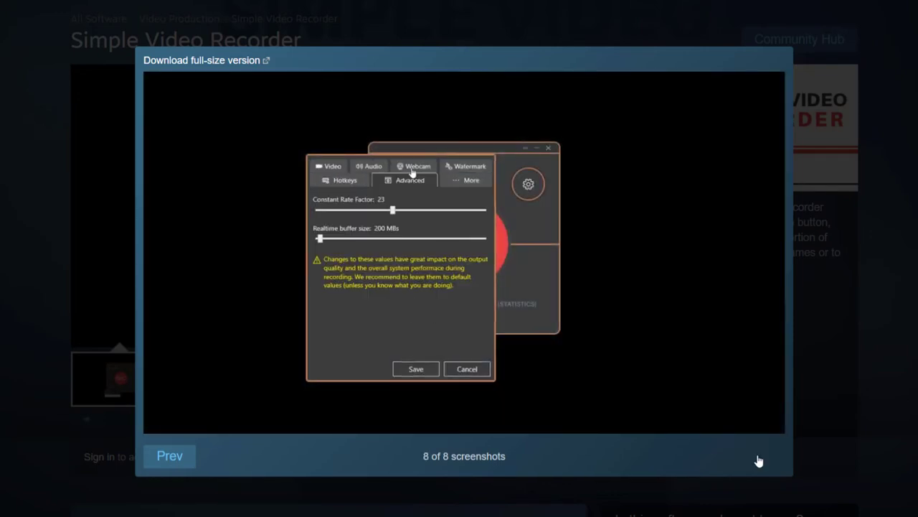
pyautogui.click(852, 231)
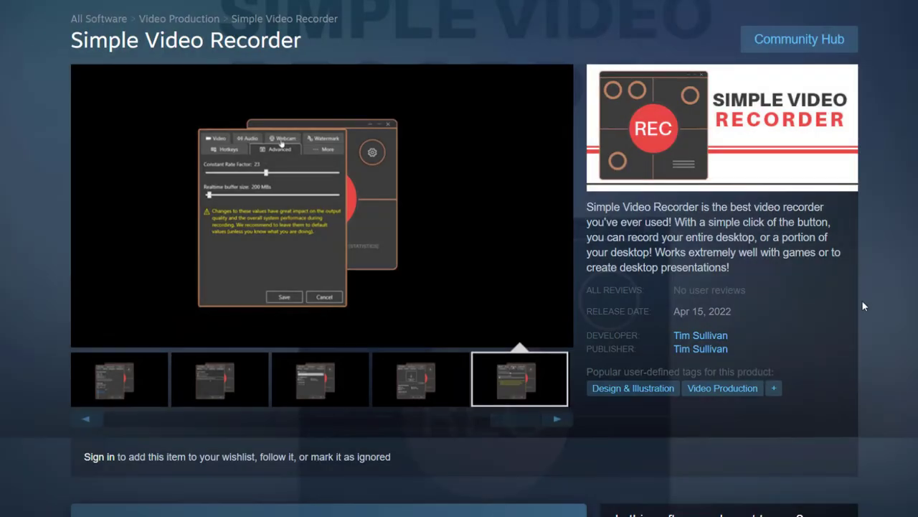